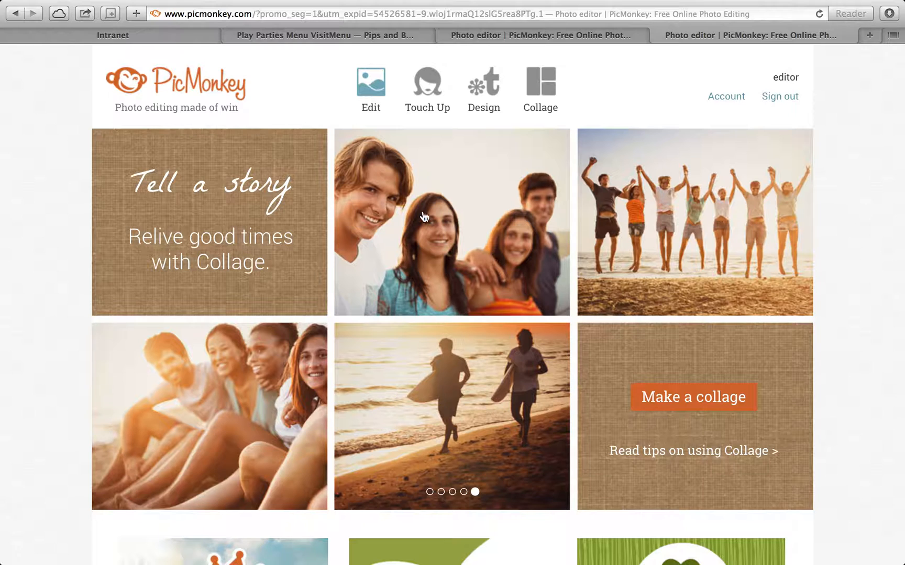
Crop the Las Vegas skyline photo already open in the editor to 1135 x 1200, trimming both sides and keeping the full height.
click(370, 109)
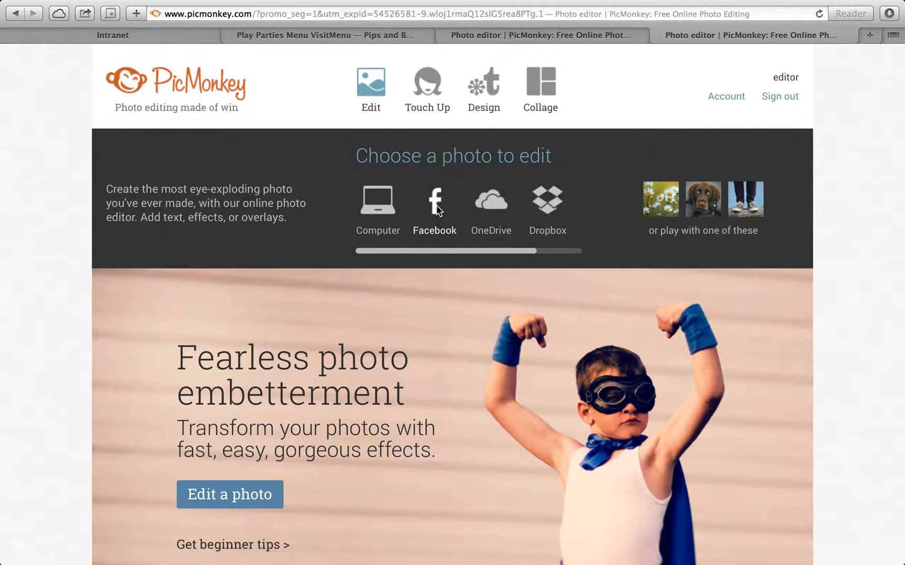
click(658, 35)
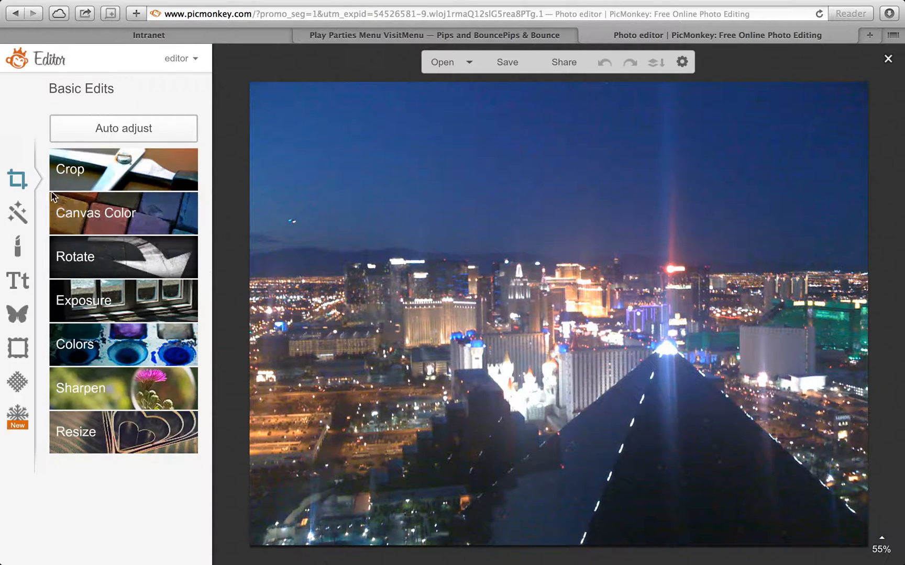
click(110, 178)
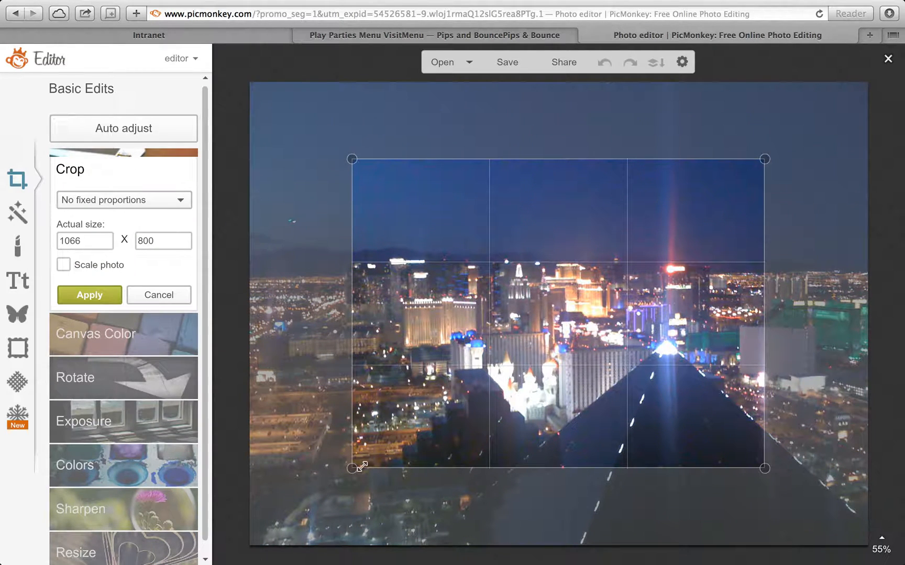
drag(352, 471, 375, 545)
drag(381, 157, 373, 61)
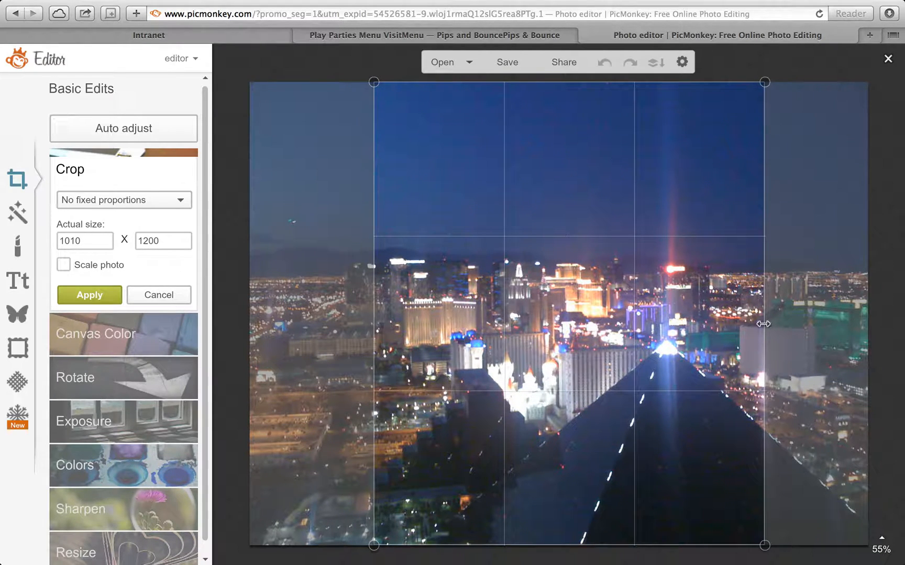
drag(763, 324, 831, 325)
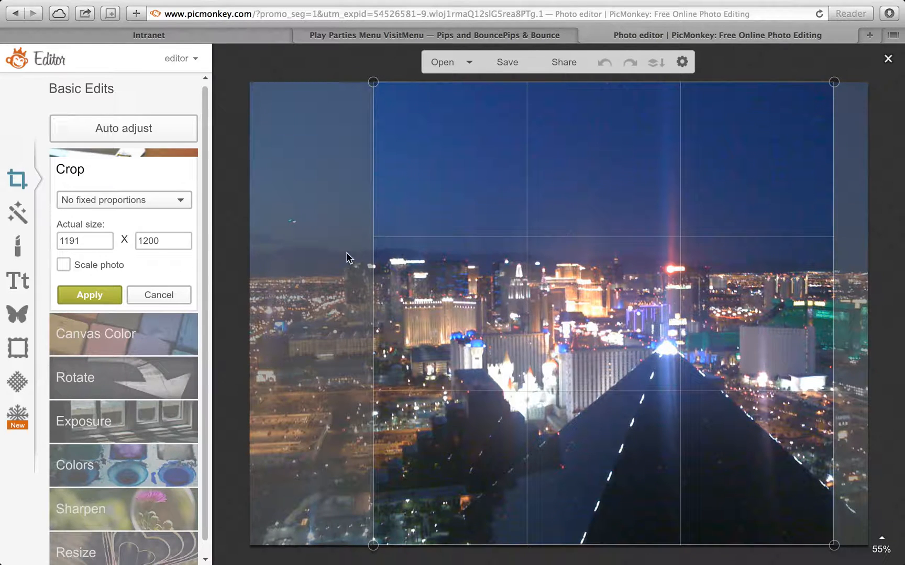
drag(372, 280, 389, 280)
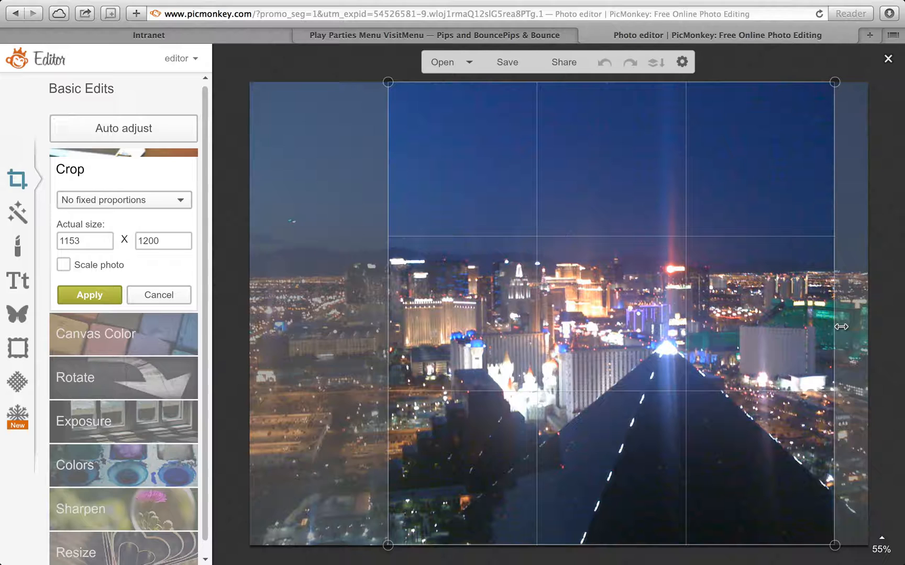
drag(838, 327, 830, 327)
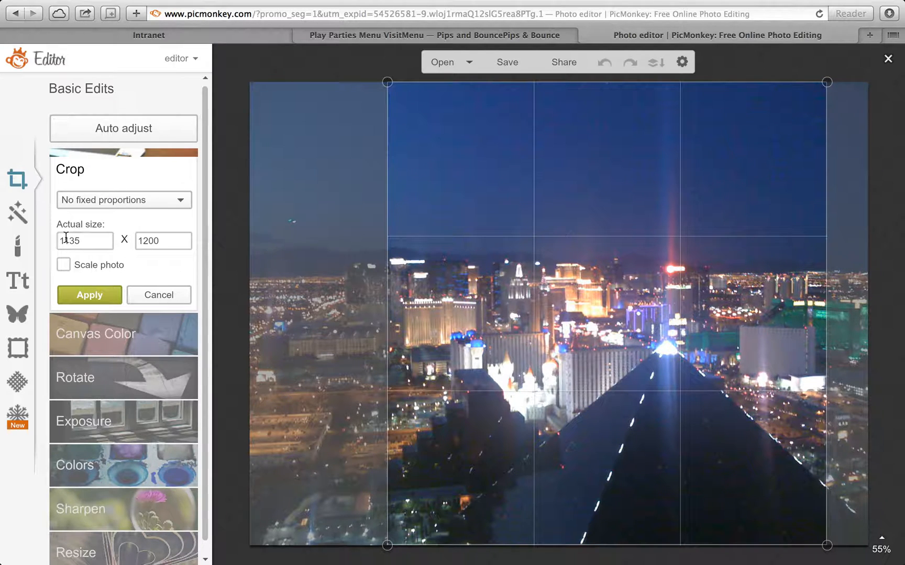
click(89, 295)
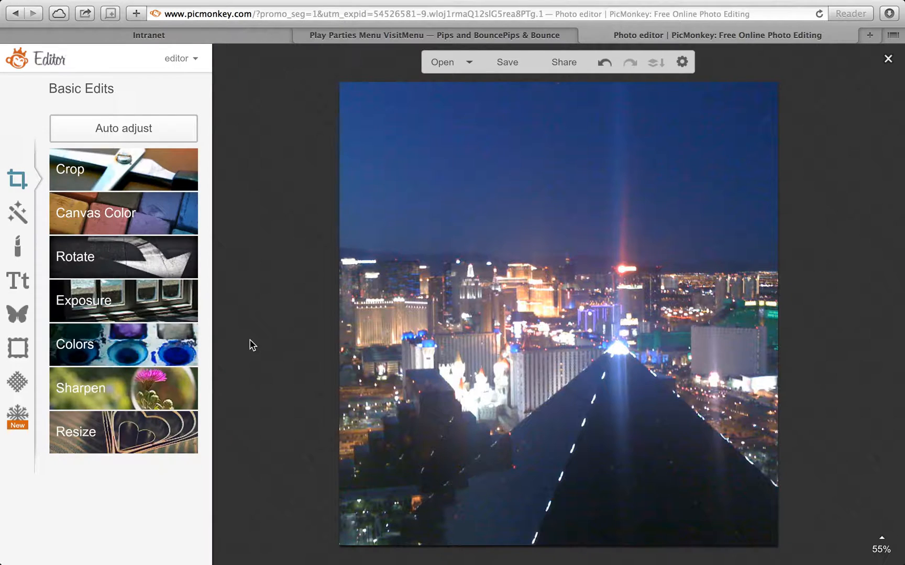
Add the wide bracket-shaped Royale label overlay and place it in the sky near the photo's upper edge.
click(17, 315)
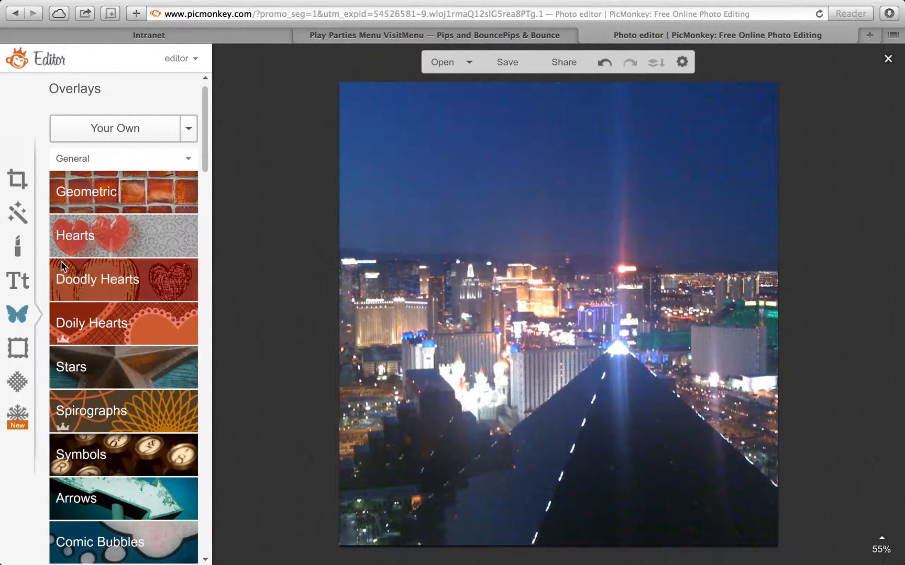
click(111, 202)
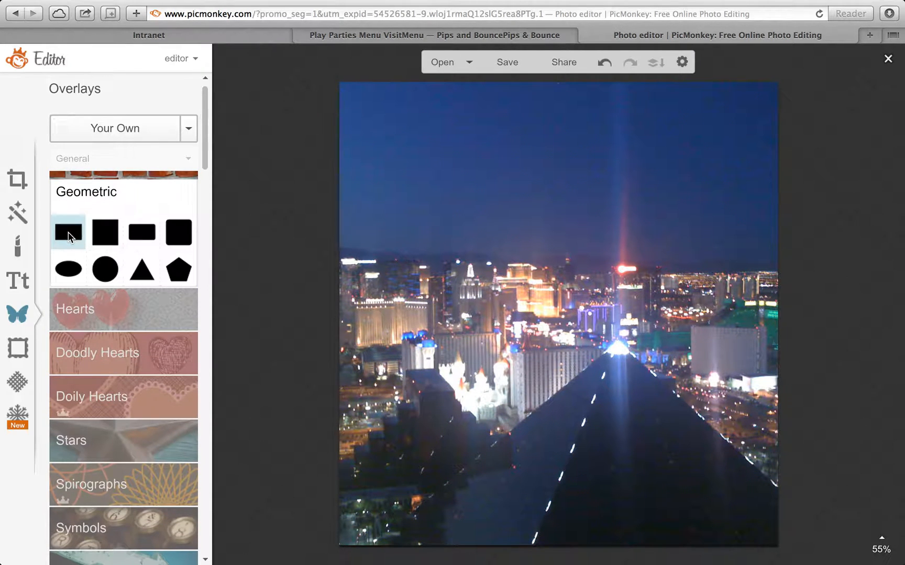
click(206, 169)
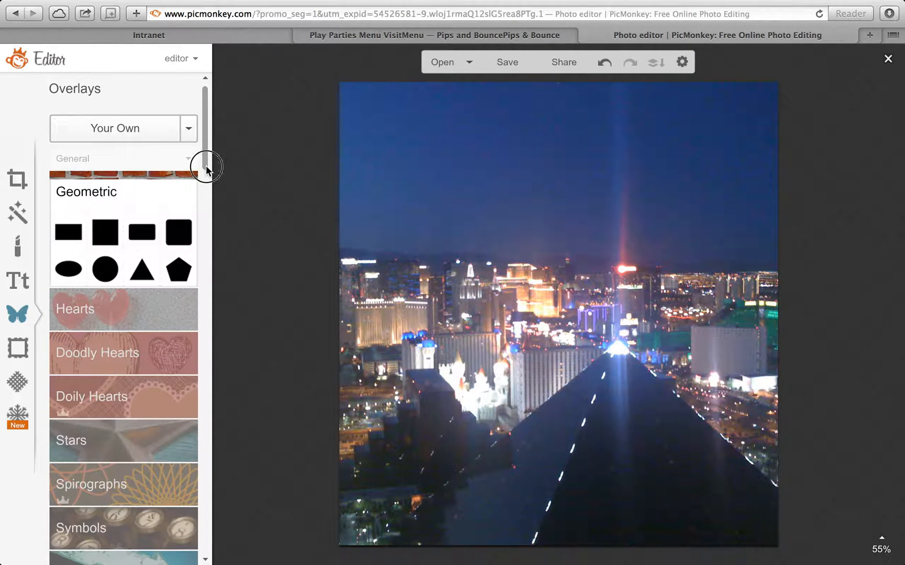
drag(206, 169, 212, 410)
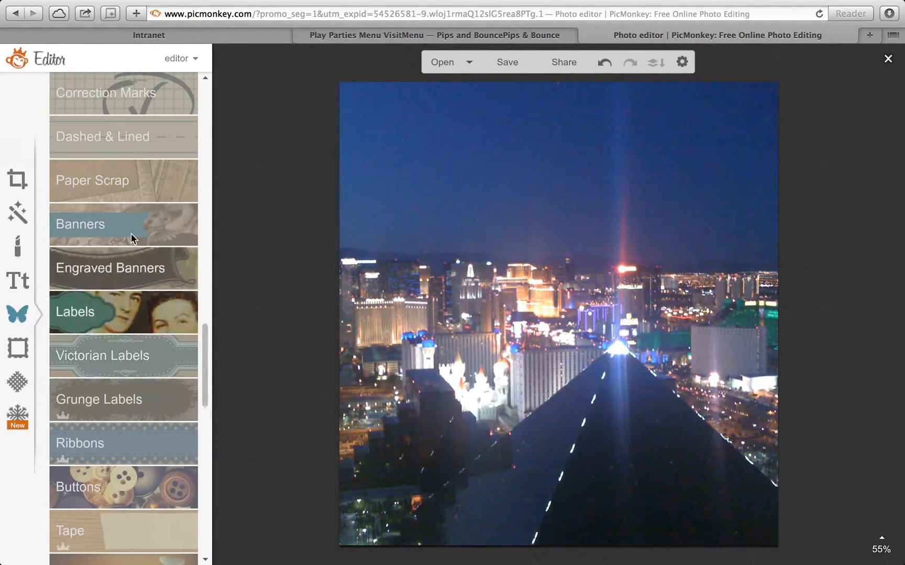
click(131, 230)
drag(206, 318, 210, 361)
click(100, 302)
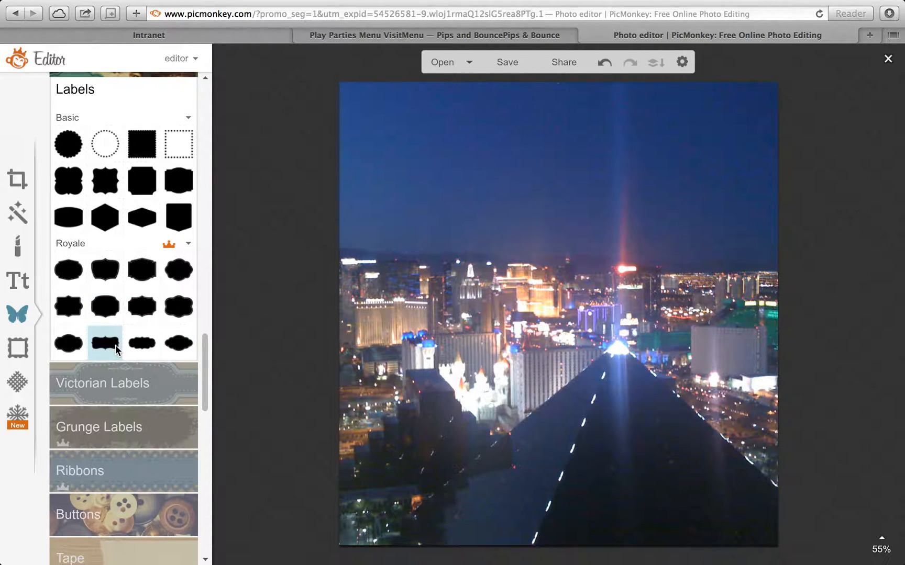
click(116, 350)
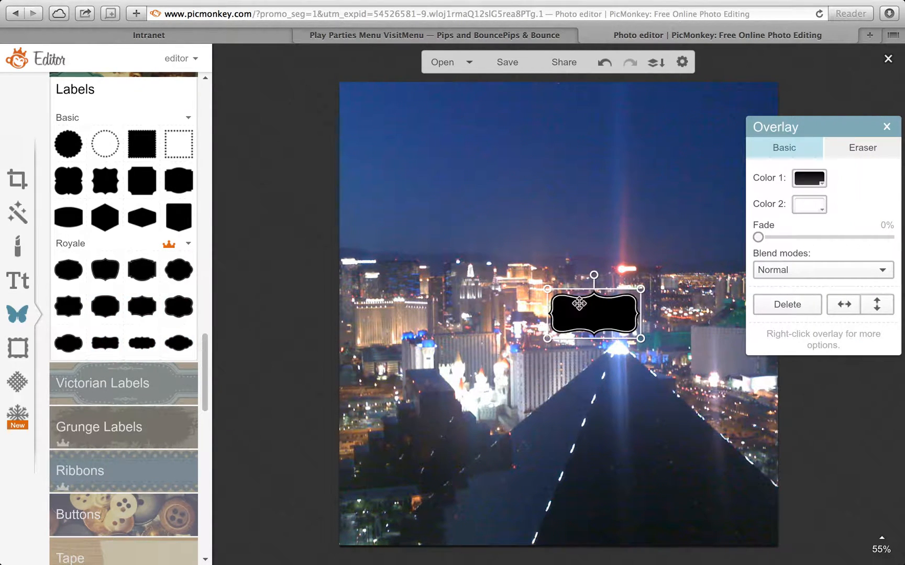
drag(584, 310, 539, 135)
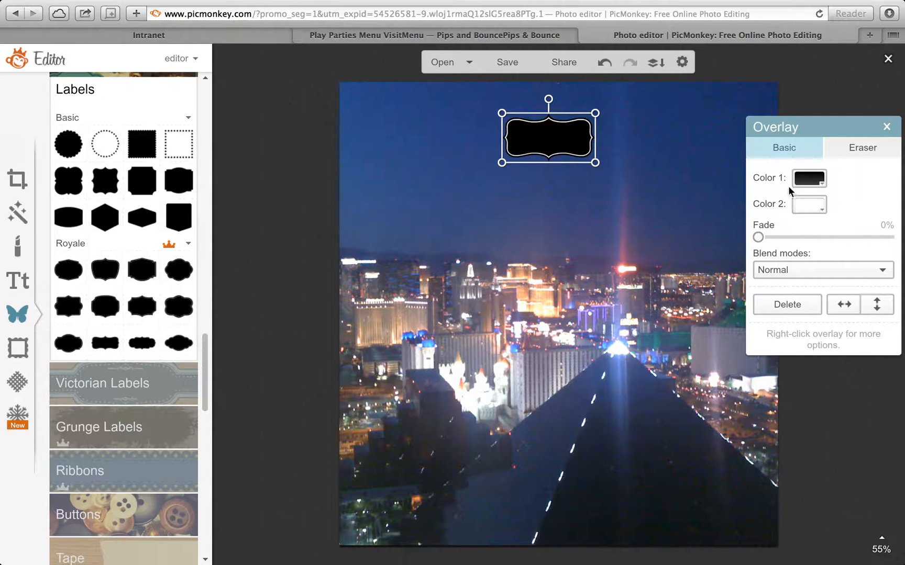
Set the label's Color 1 to white and enlarge the label to span most of the sky, centred across the photo.
click(810, 180)
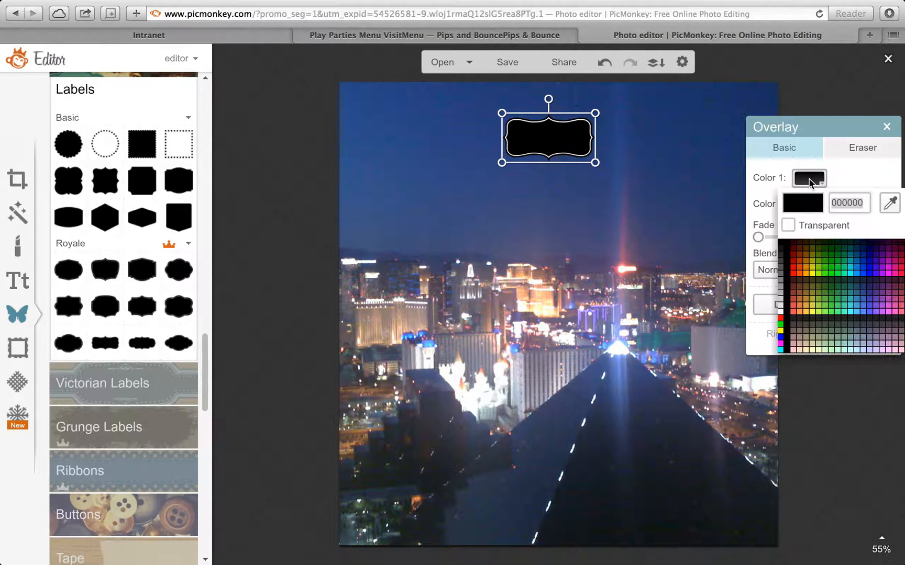
click(890, 204)
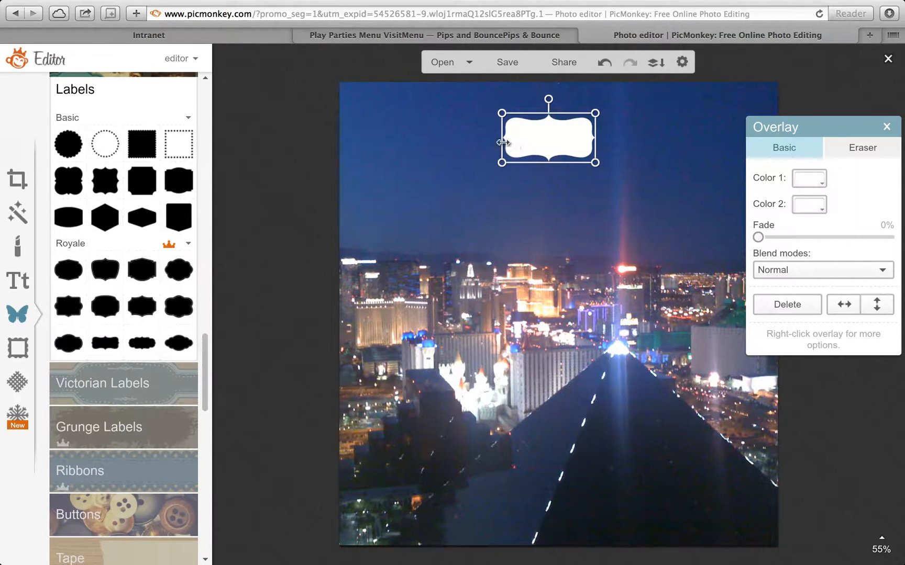
drag(500, 112, 393, 87)
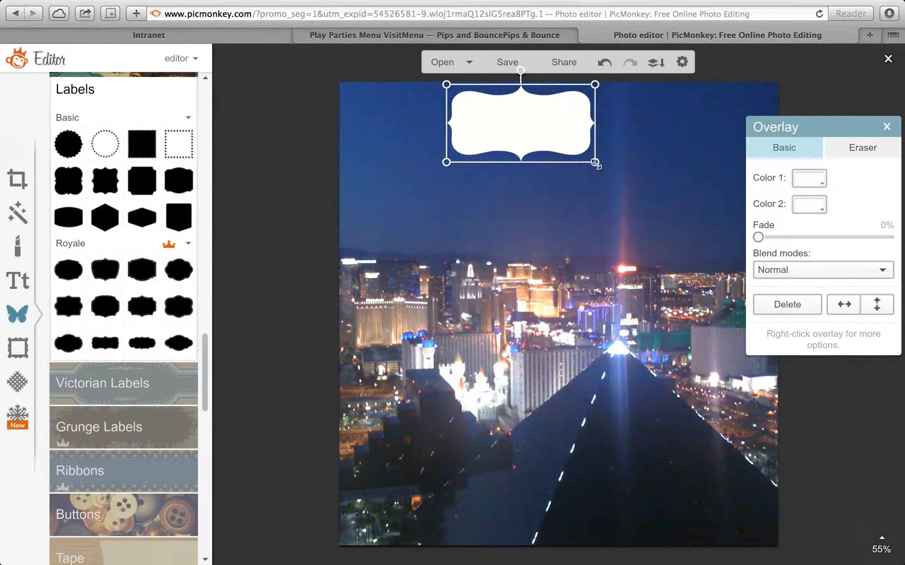
drag(595, 163, 707, 217)
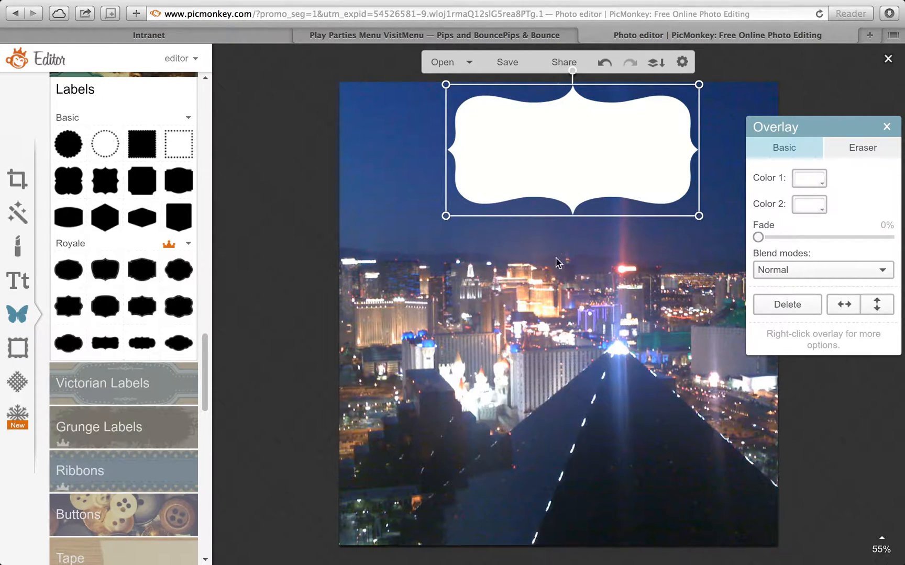
drag(576, 144, 526, 145)
click(424, 148)
click(437, 150)
drag(428, 150, 365, 153)
drag(508, 162, 538, 186)
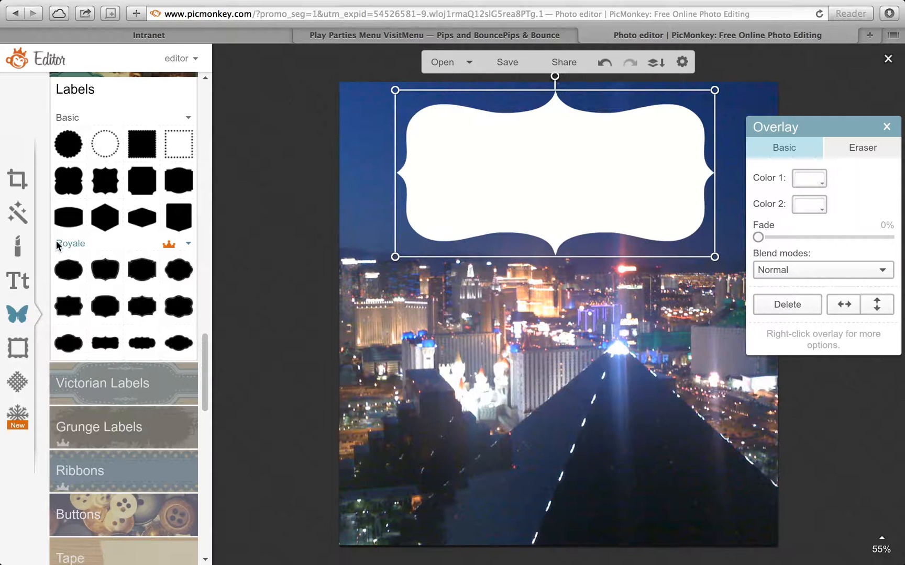
Add a text box in Arial reading "25" on the first line, followed by "Las Vegas Activities for Families".
click(24, 284)
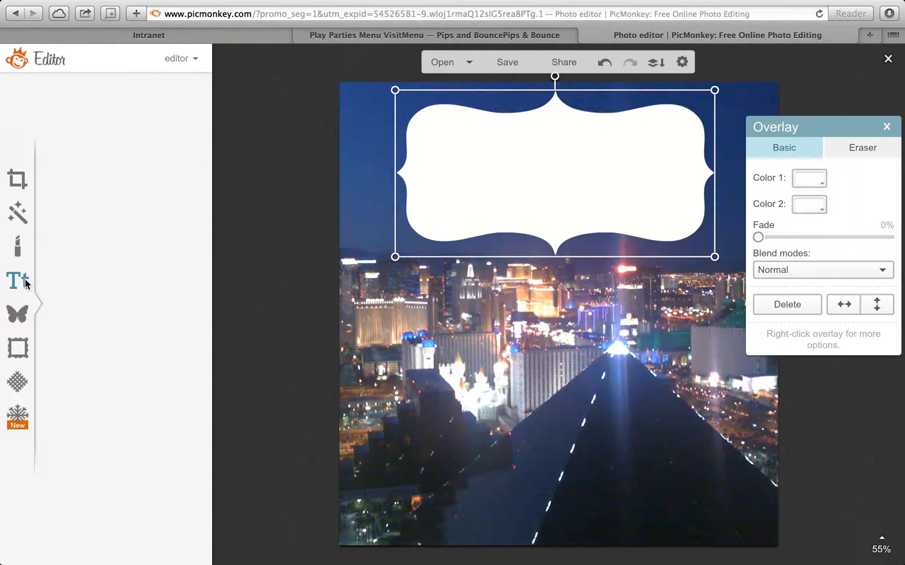
click(25, 283)
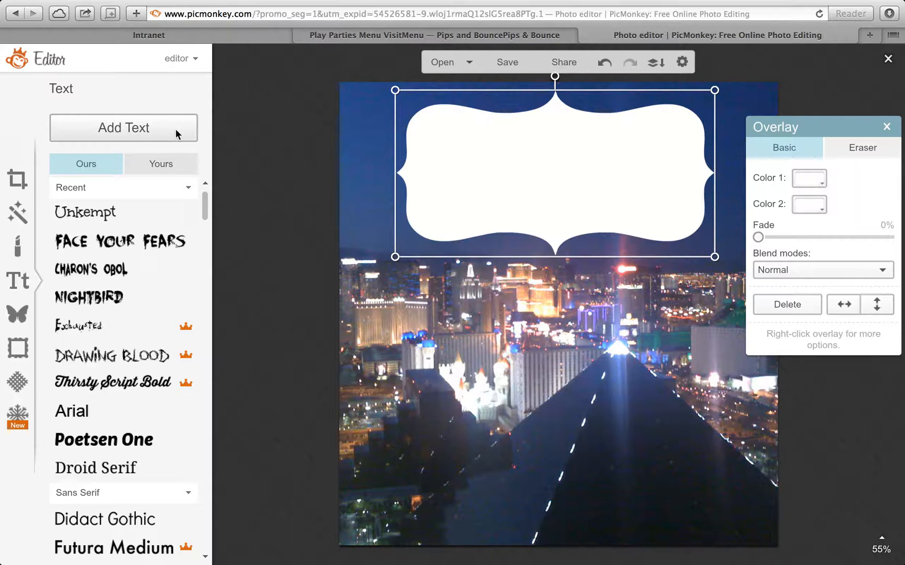
click(134, 132)
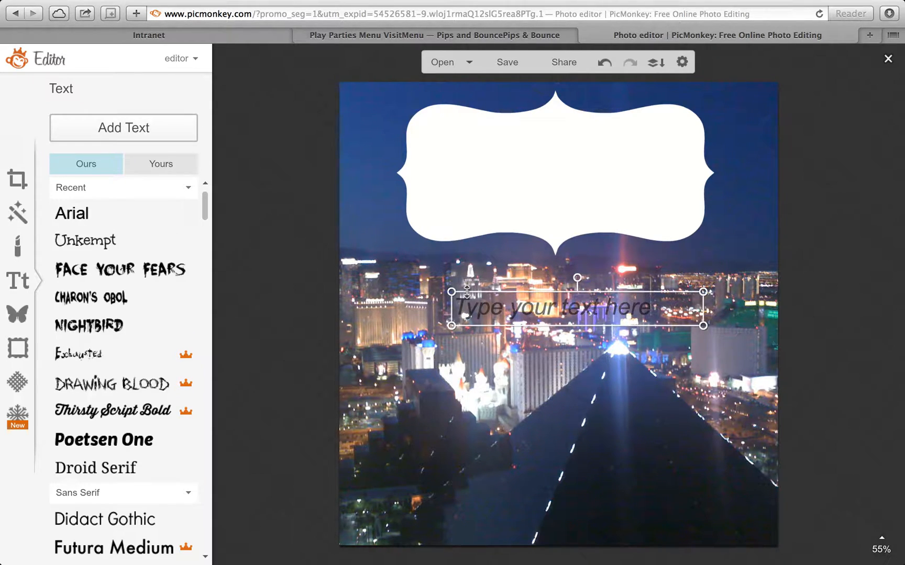
click(500, 301)
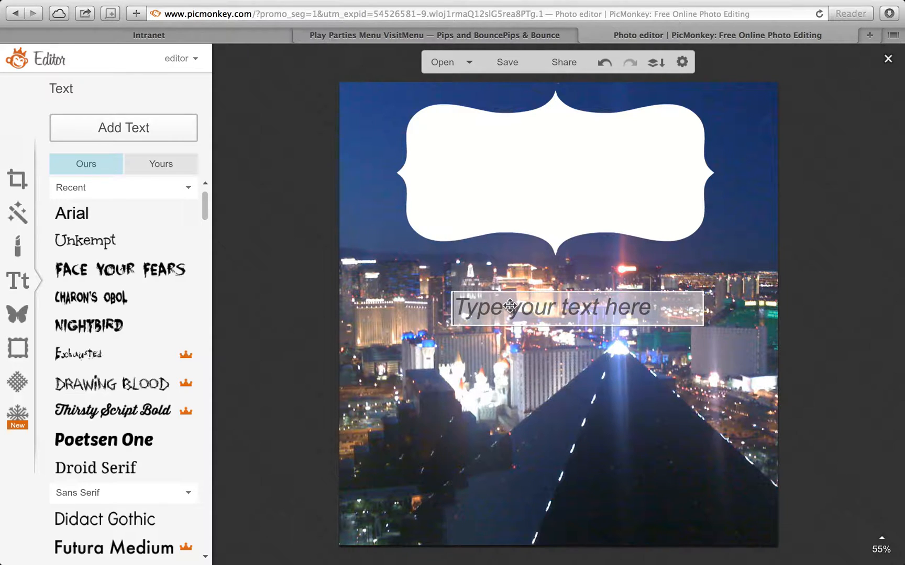
text(25)
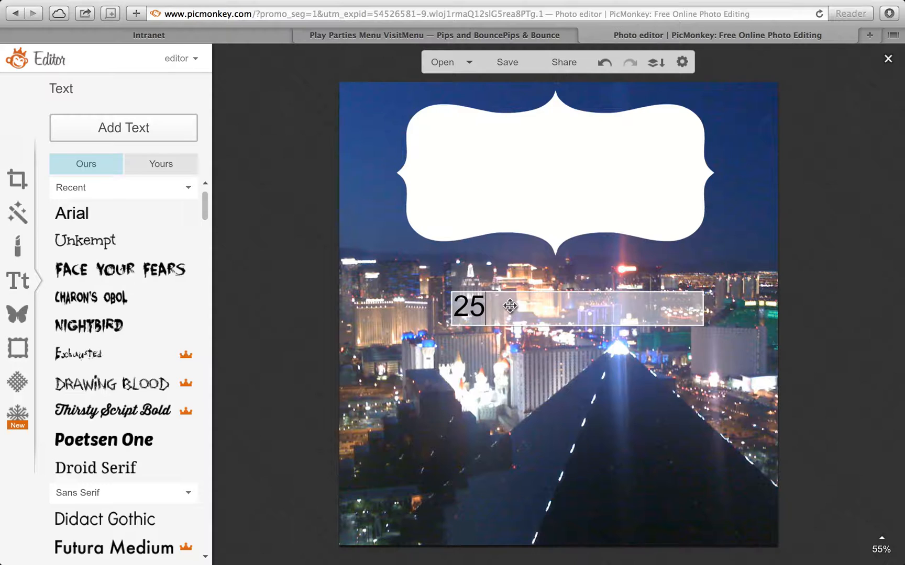
key(Return)
text(Las)
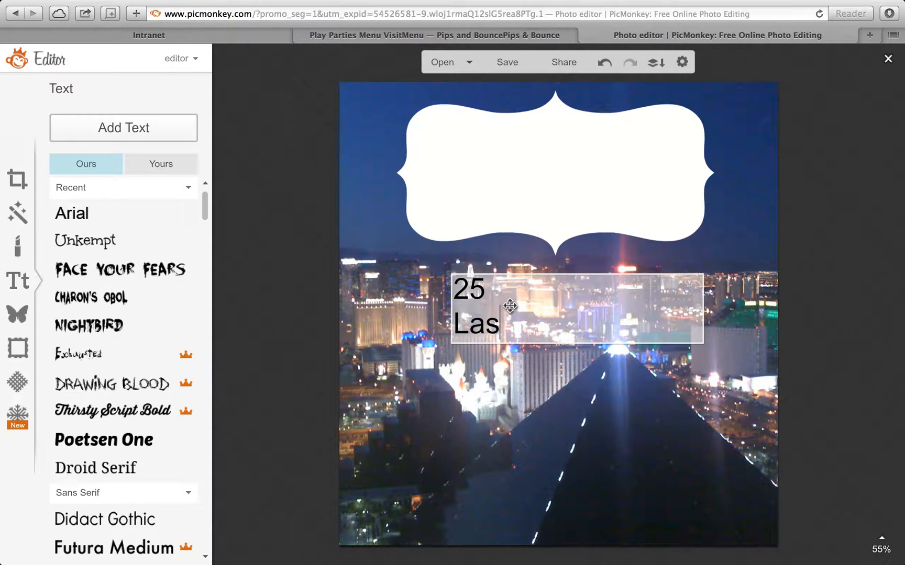
text( Vegas)
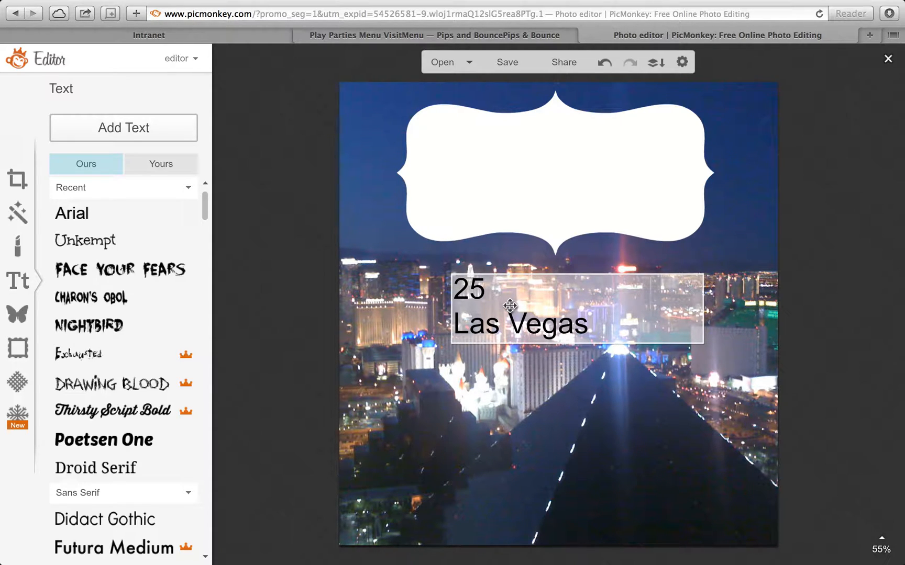
text( Activit)
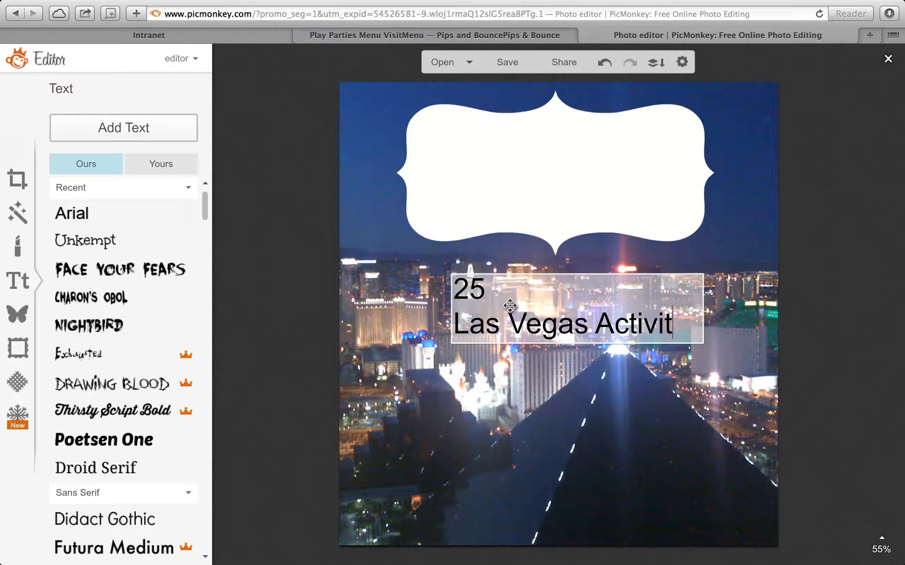
text(ies for Families)
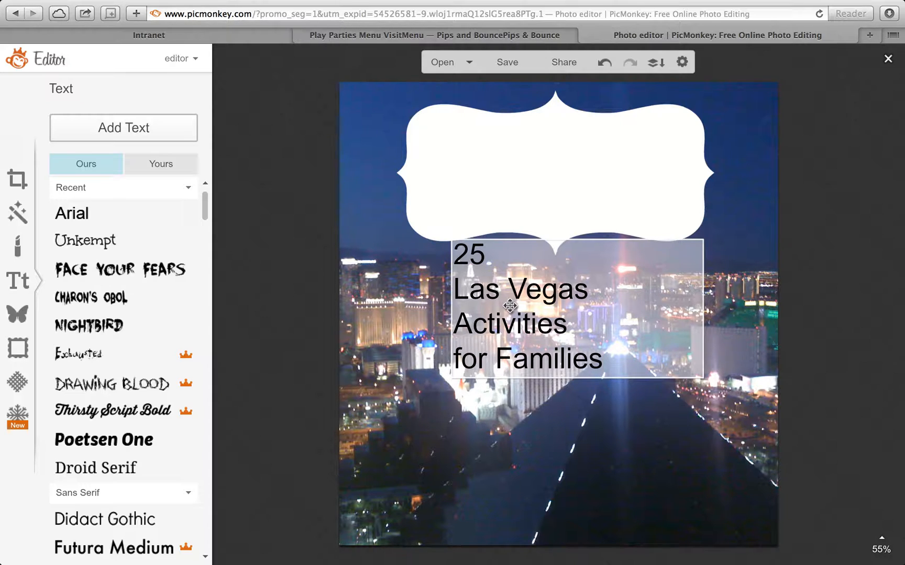
click(459, 320)
drag(602, 361, 452, 256)
click(451, 256)
click(505, 190)
double_click(508, 287)
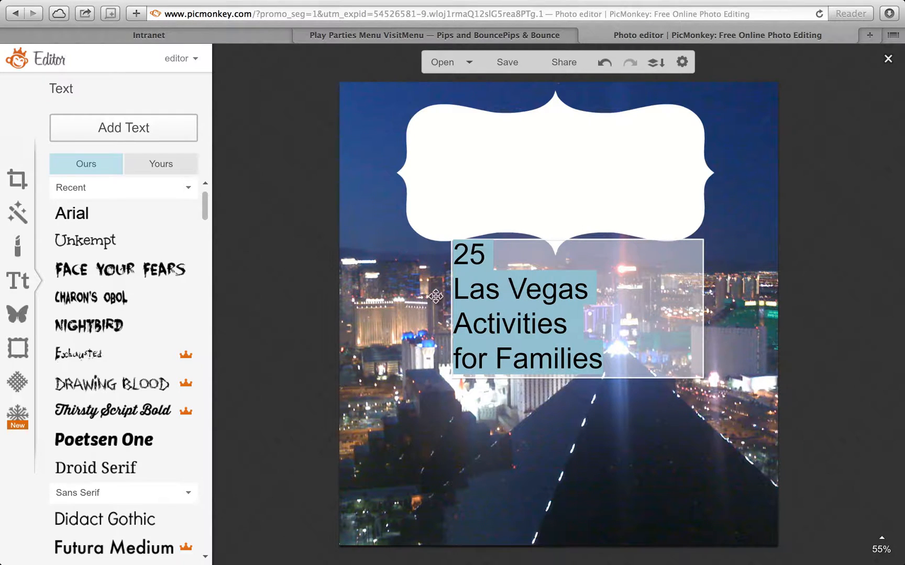
click(409, 310)
double_click(511, 317)
click(680, 191)
click(681, 191)
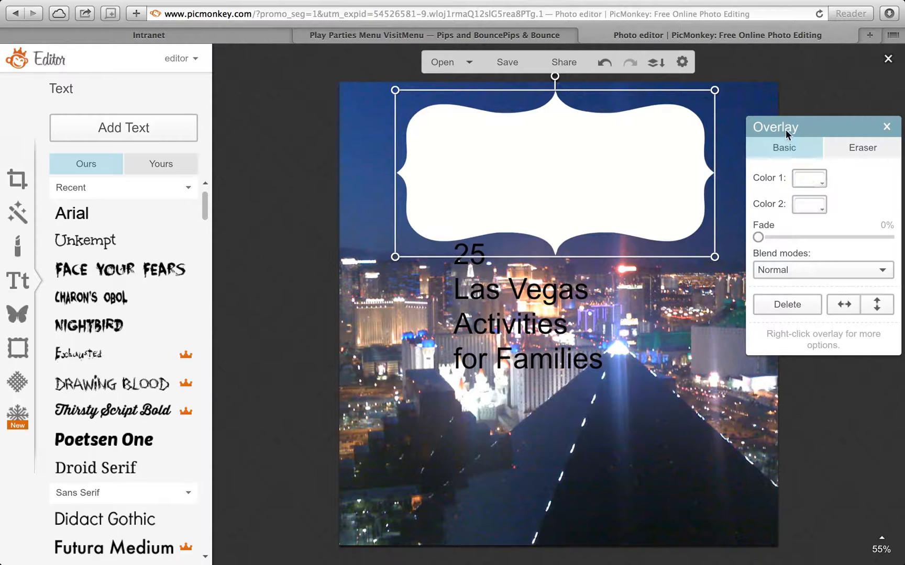
Center-align the title text and widen its box to fit "Las Vegas Activities" on one line, placing it over the white label.
click(524, 345)
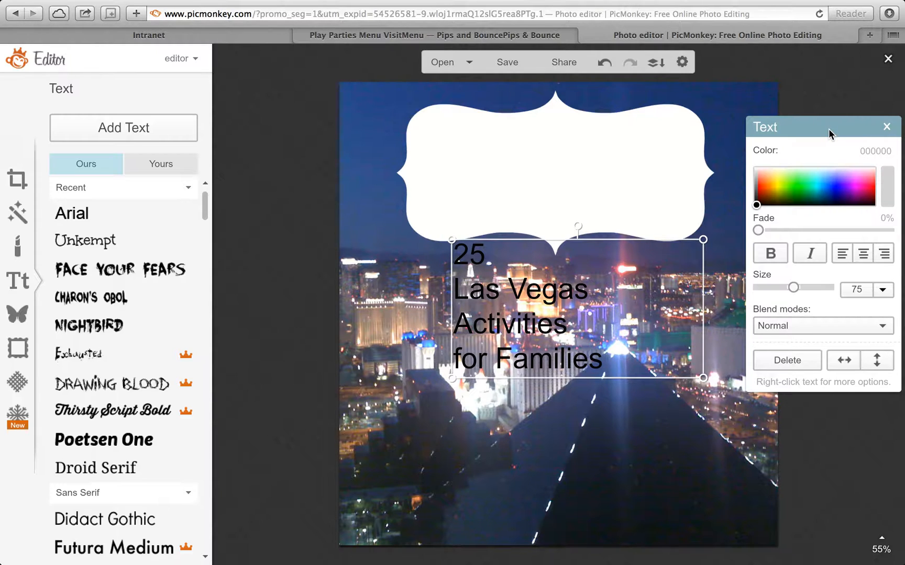
click(863, 253)
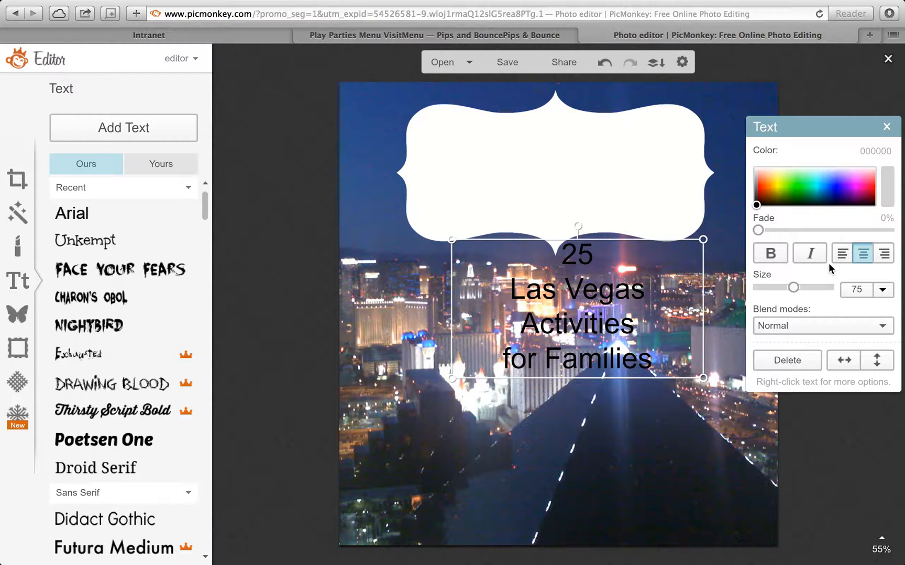
drag(452, 299, 380, 300)
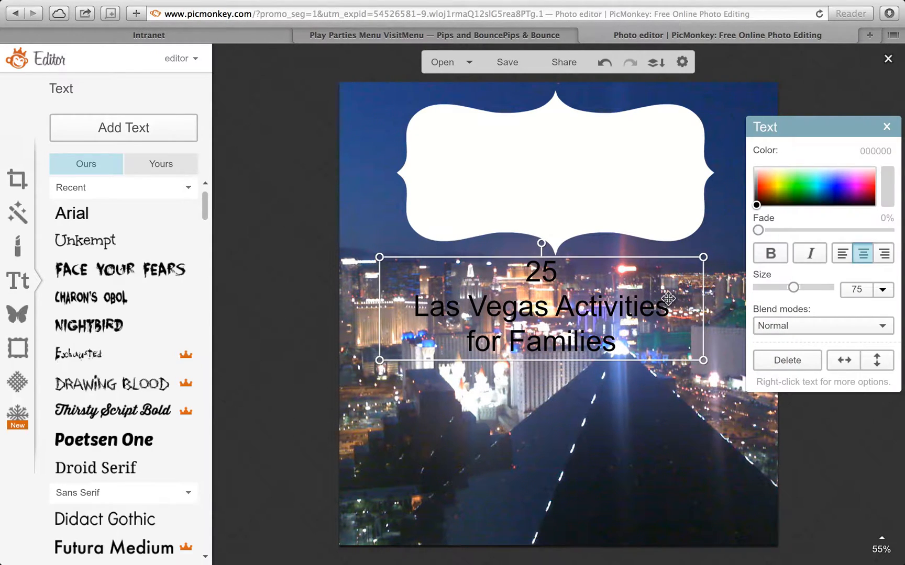
drag(634, 299, 644, 158)
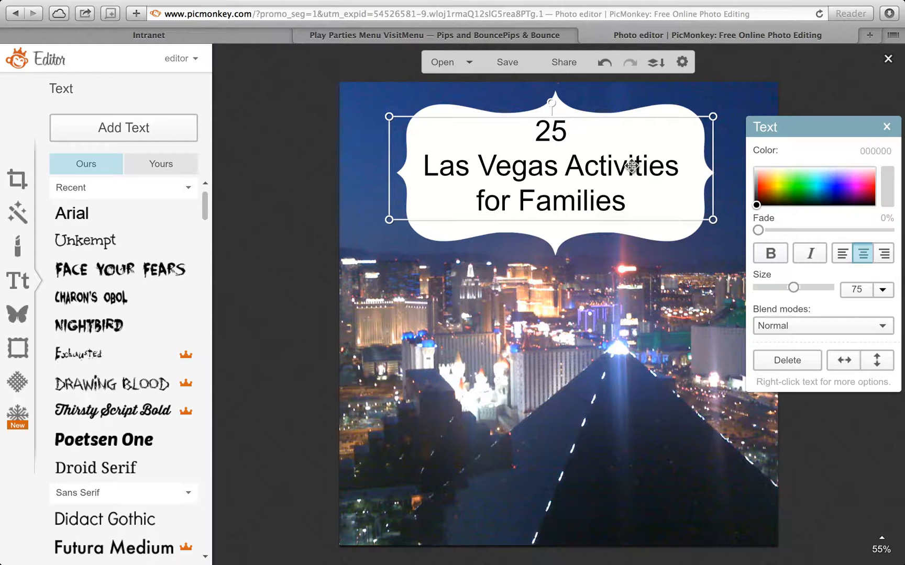
Recolour the entire title text with dark blue 38476d, sampled from the night sky beside the white label.
double_click(631, 165)
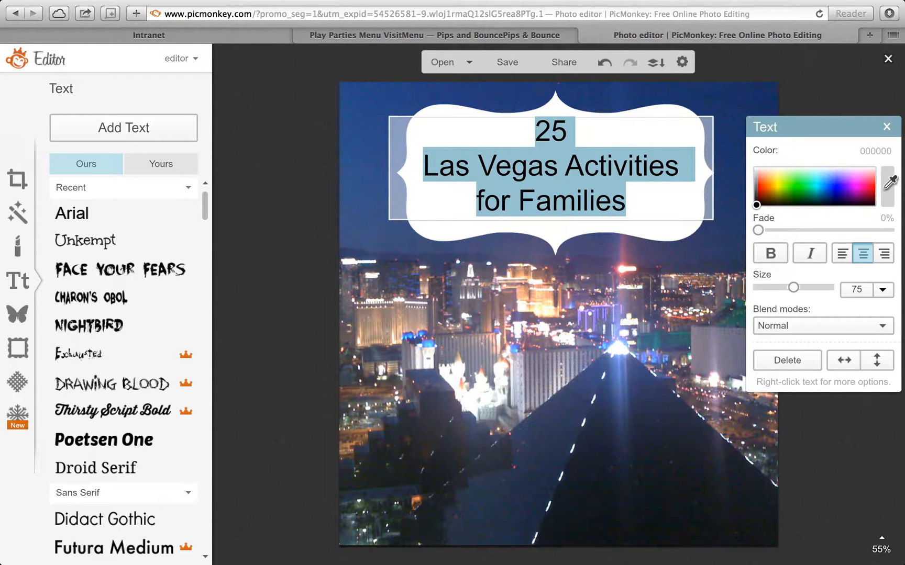
click(885, 188)
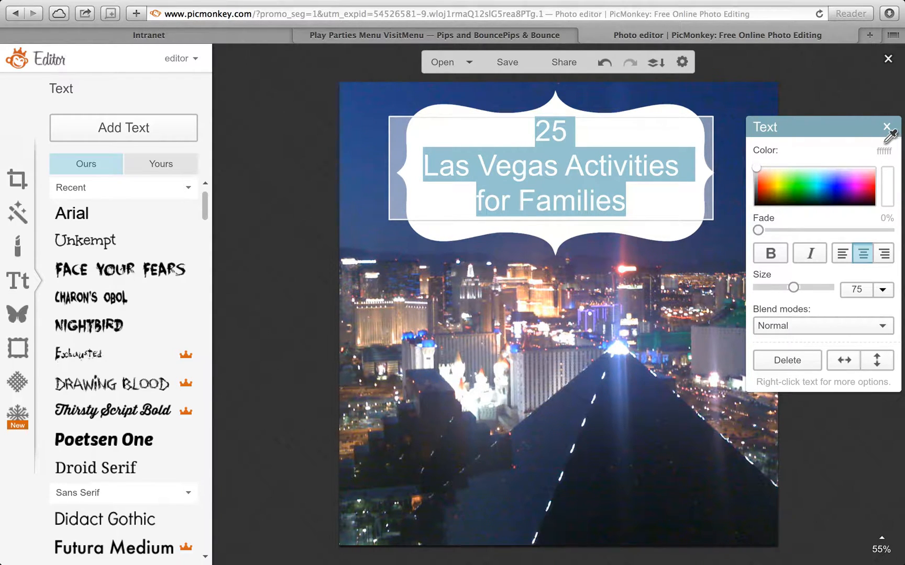
click(868, 177)
click(892, 188)
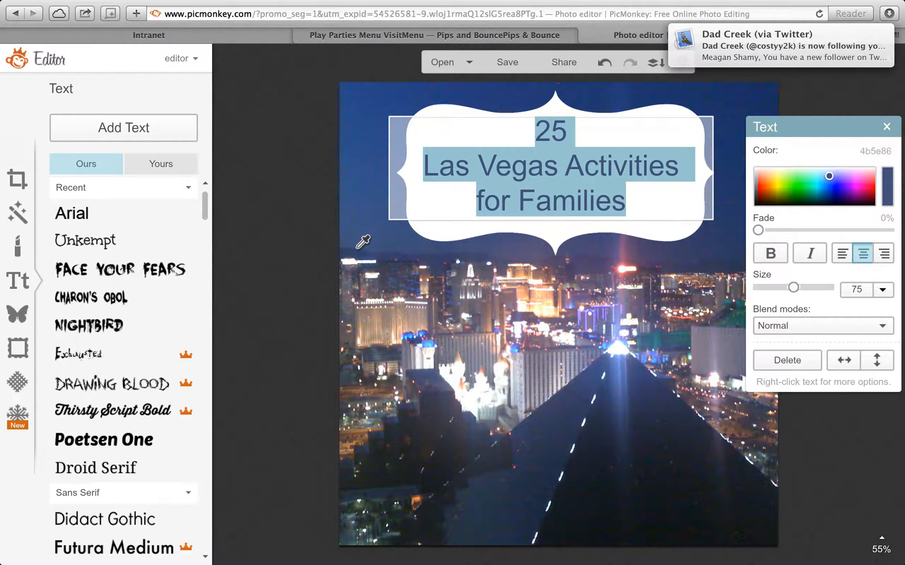
click(353, 200)
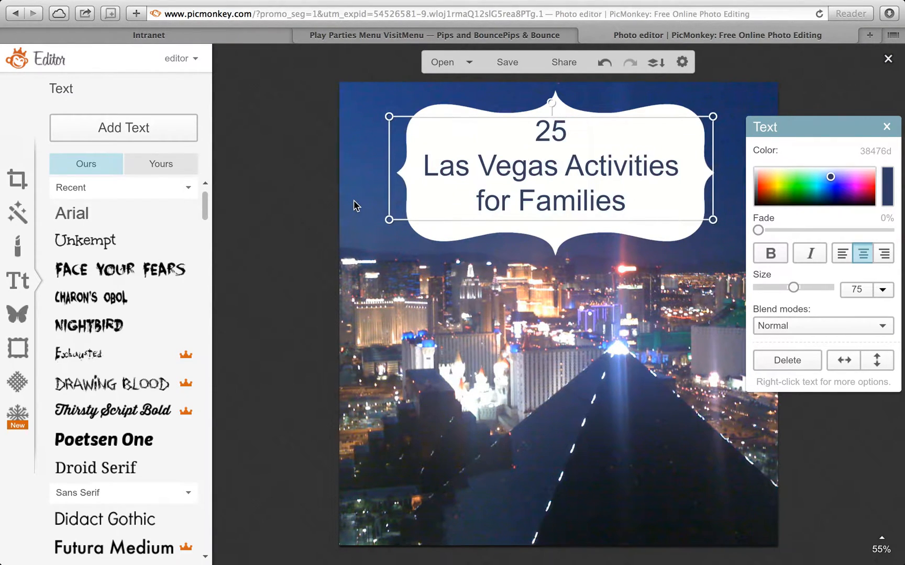
Set only the "25" in the title to Thirsty Script Bold, and show the list of fonts installed on the computer.
double_click(578, 190)
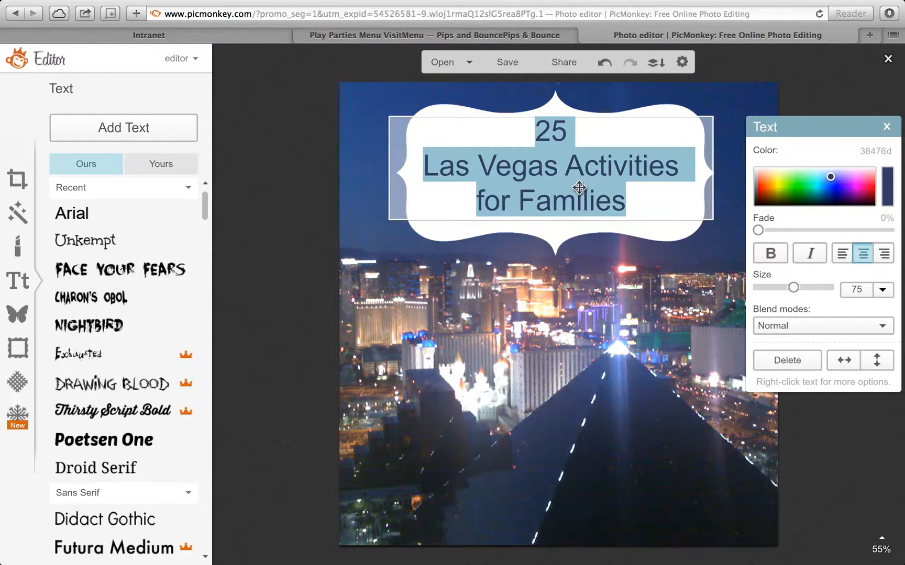
click(563, 129)
drag(563, 129, 533, 131)
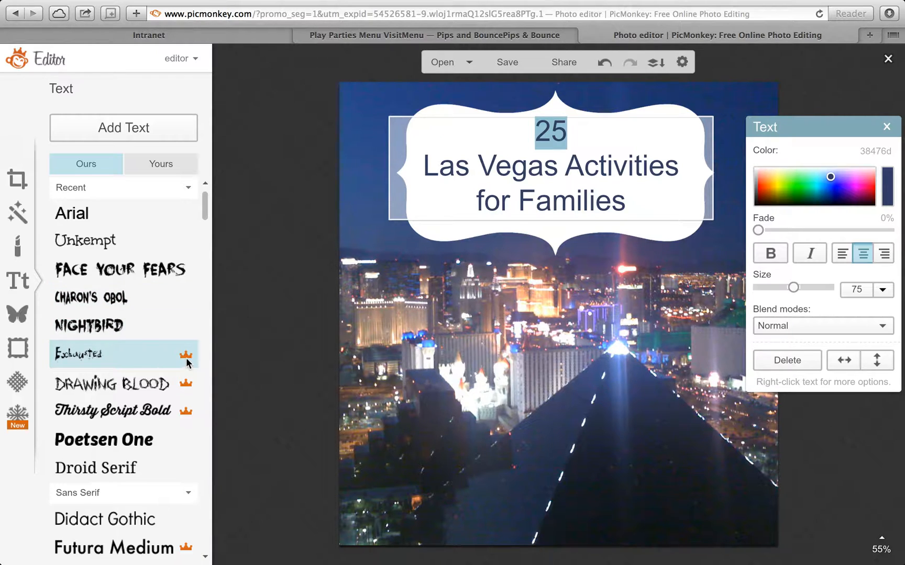
mouse_move(191, 358)
click(157, 413)
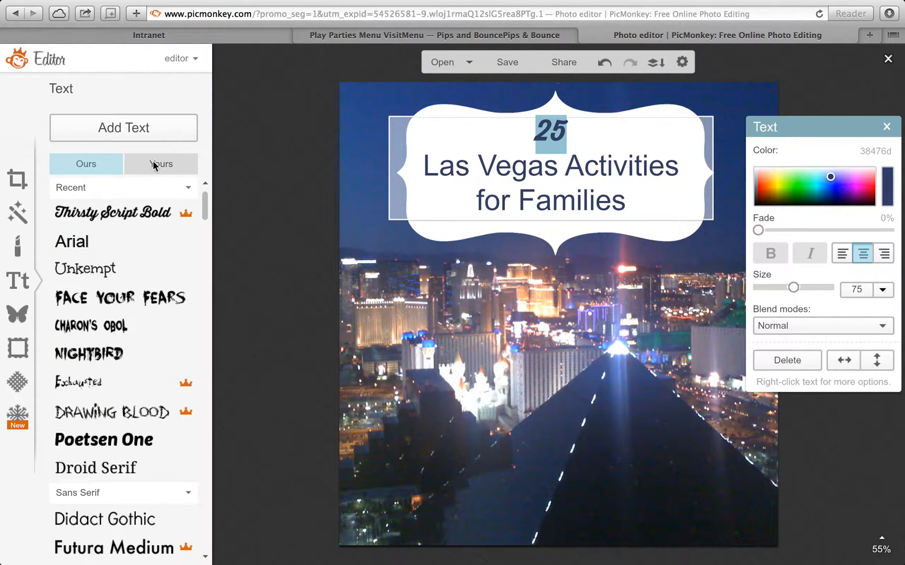
click(172, 163)
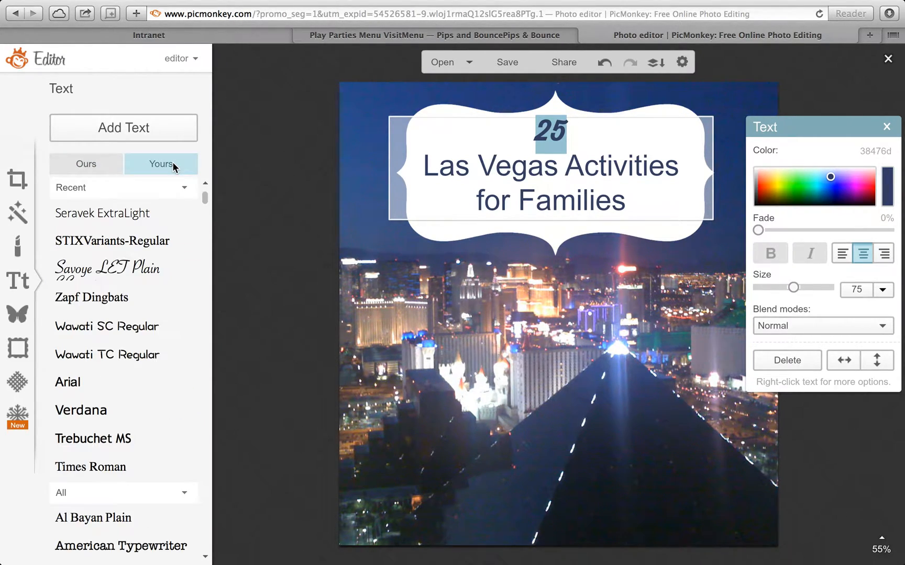